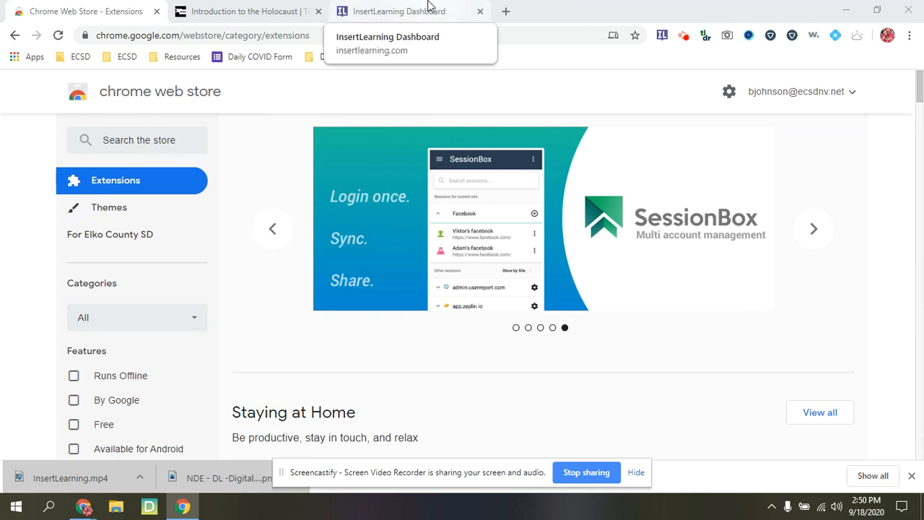
# Step: Switch to the InsertLearning Dashboard tab to view saved lessons like Introduction to the Holocaust
pyautogui.click(428, 6)
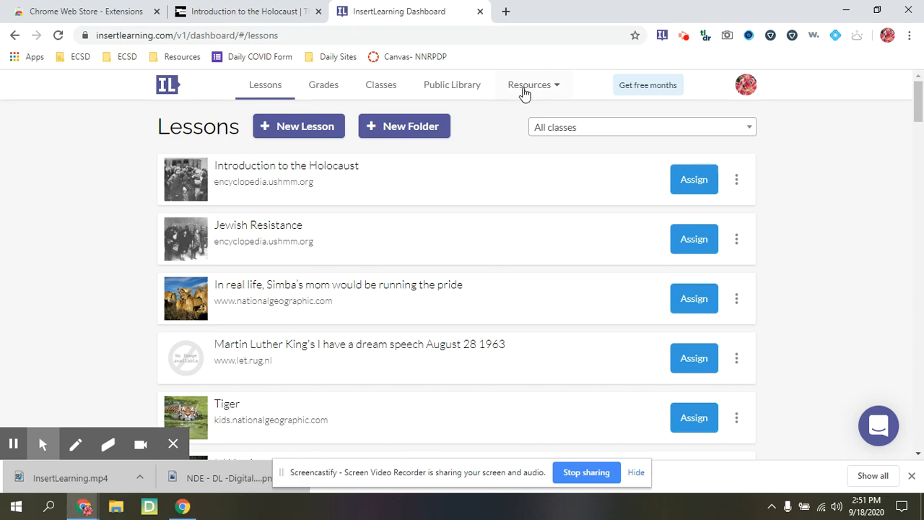
# Step: Show the Public Library of shared lessons, such as Taxation Law and Psychotherapy - Wikipedia
pyautogui.click(466, 91)
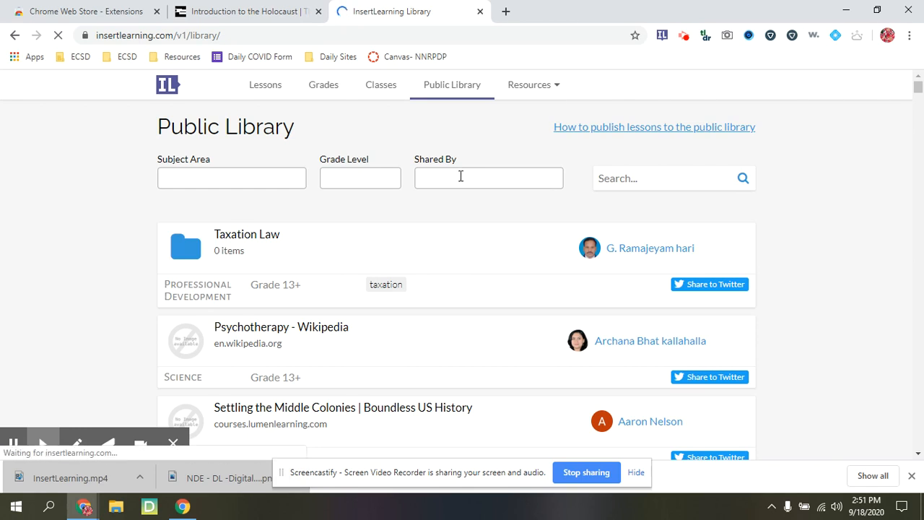
# Step: Search Find Content for 'volcanoes' to list National Geographic and US EPA articles
pyautogui.click(537, 90)
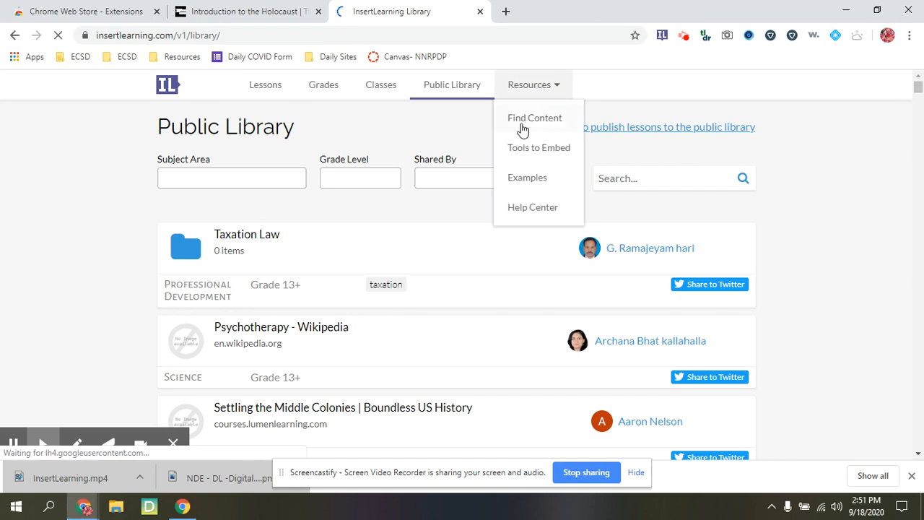
pyautogui.click(524, 124)
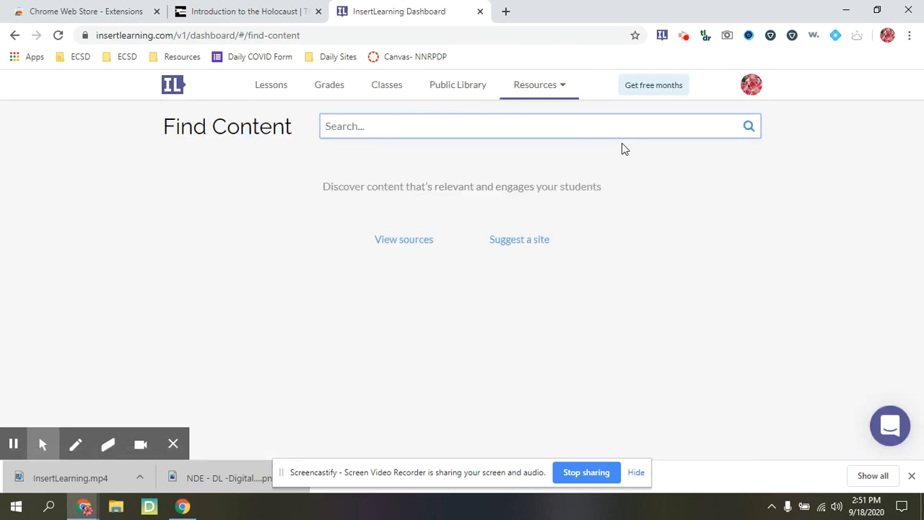
pyautogui.write('volcanoes')
pyautogui.press('Return')
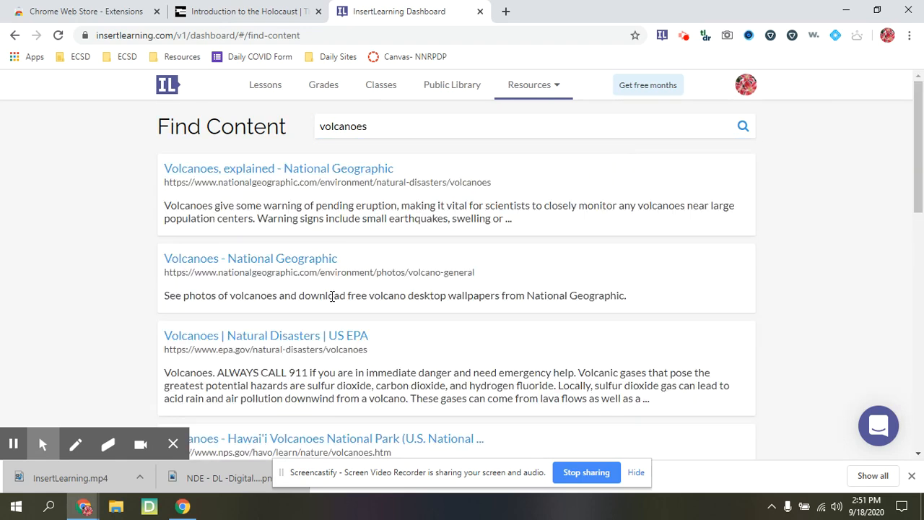
pyautogui.scroll(-5, 344, 351)
pyautogui.scroll(5, 346, 350)
pyautogui.click(554, 88)
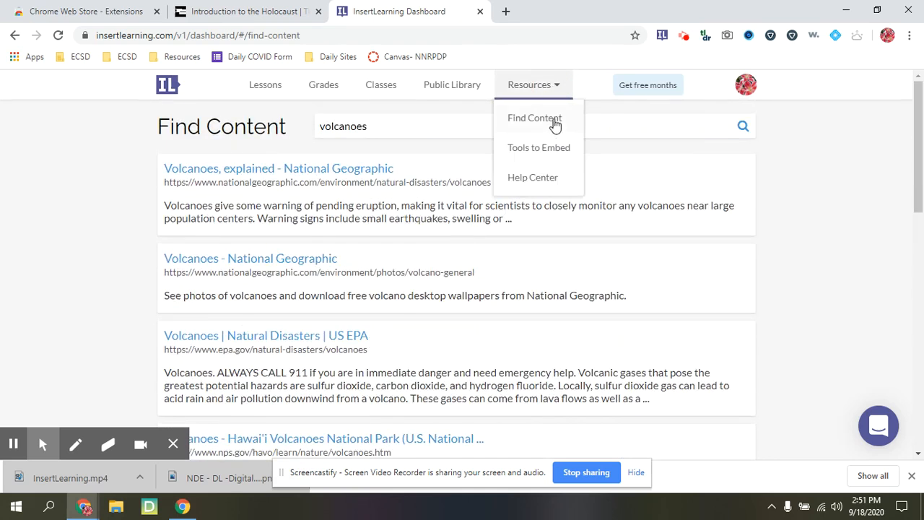
# Step: Browse the Tools to Embed table of embeddable apps, then return to the Chrome Web Store tab
pyautogui.click(549, 151)
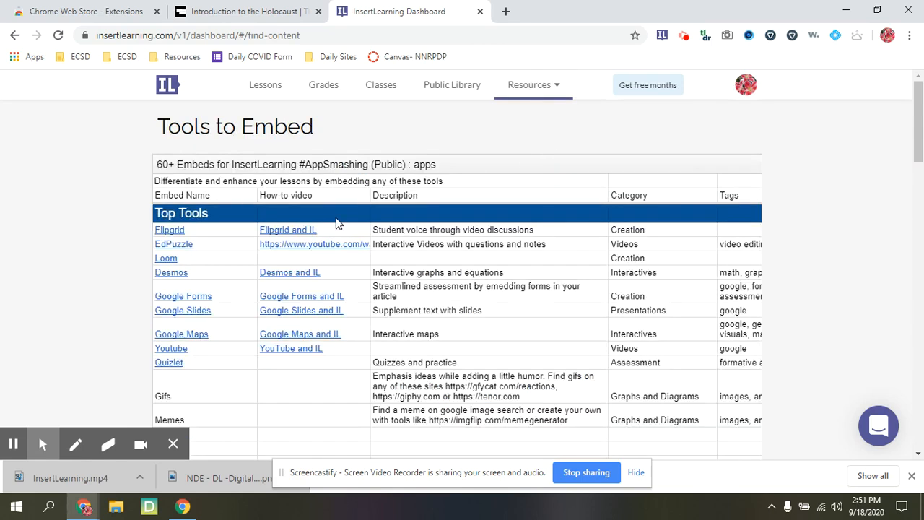
pyautogui.scroll(-2, 310, 228)
pyautogui.scroll(1, 238, 209)
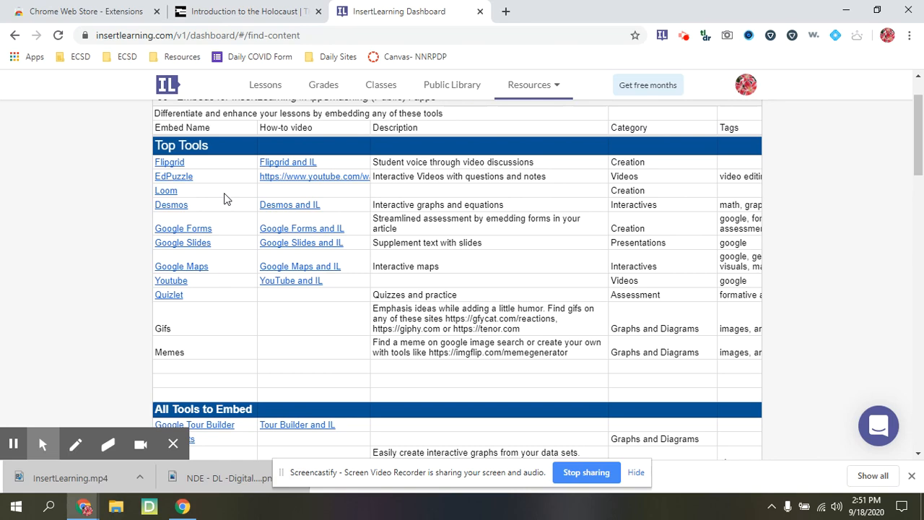
pyautogui.scroll(-1, 223, 198)
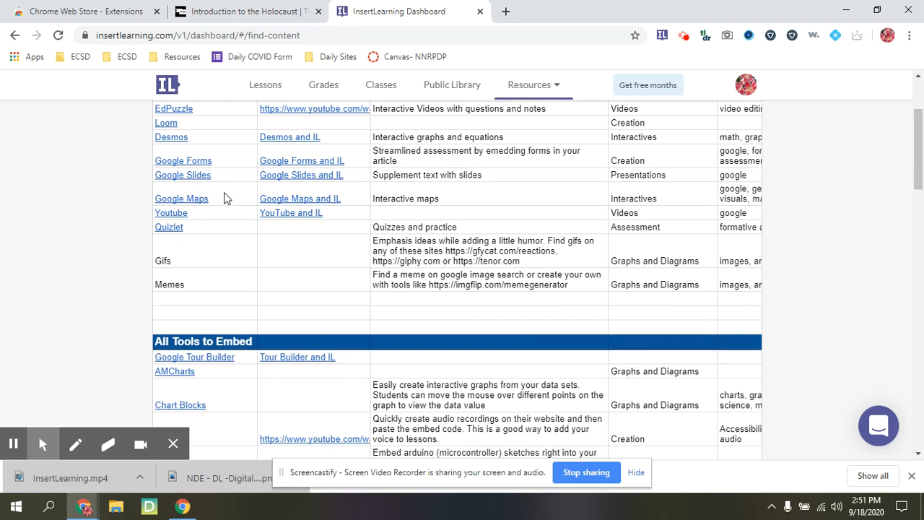
pyautogui.scroll(-2, 301, 142)
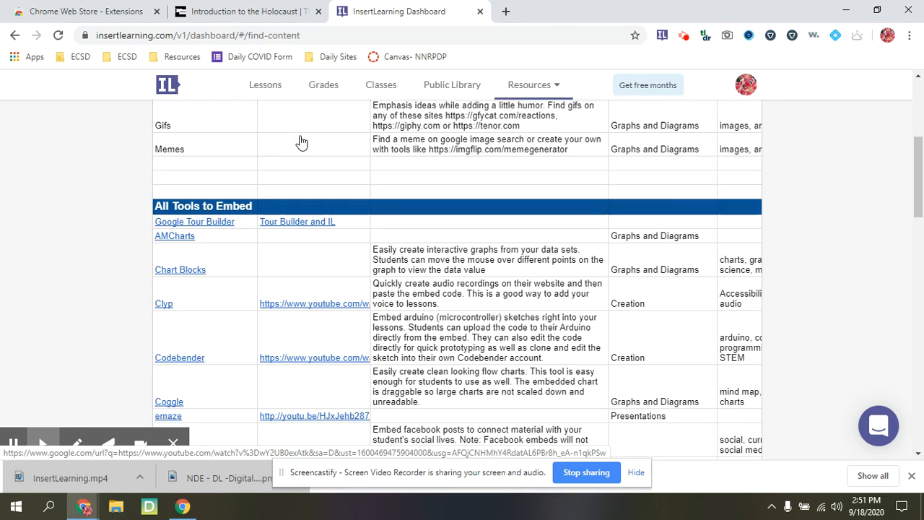
pyautogui.scroll(-4, 301, 142)
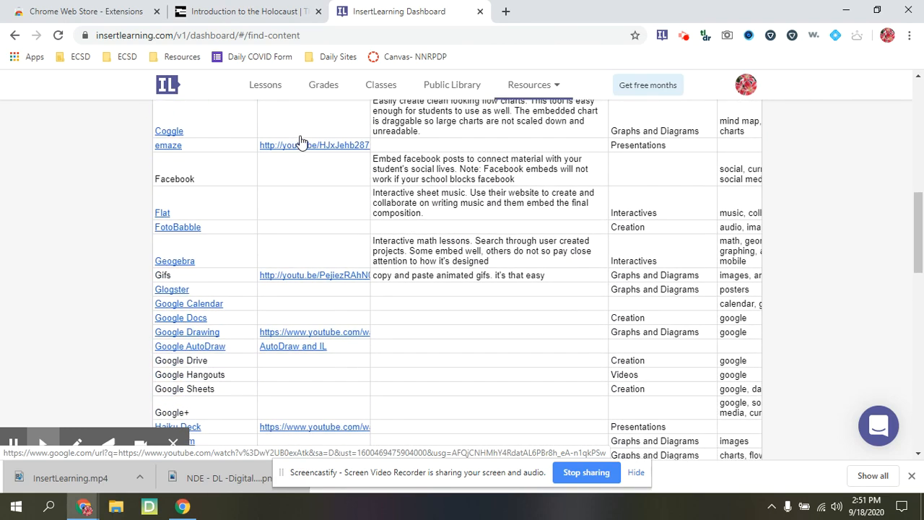
pyautogui.scroll(-4, 301, 142)
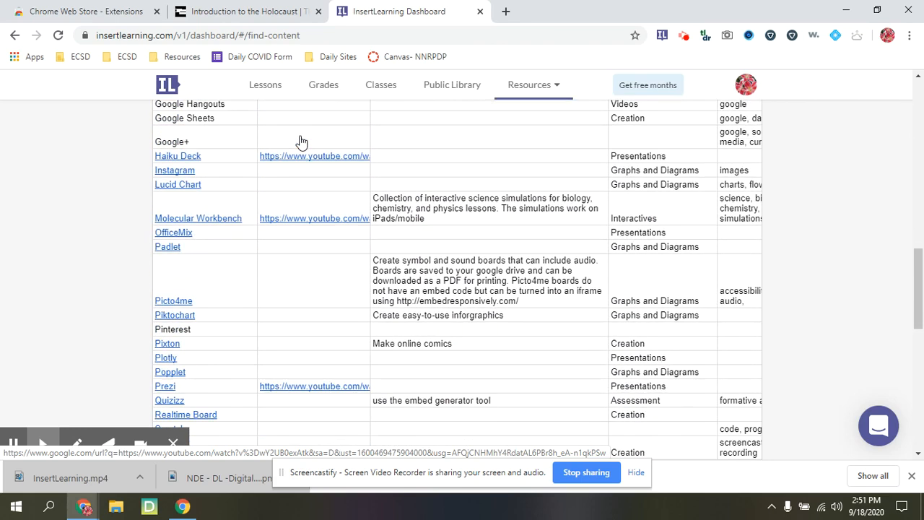
pyautogui.scroll(-1, 301, 142)
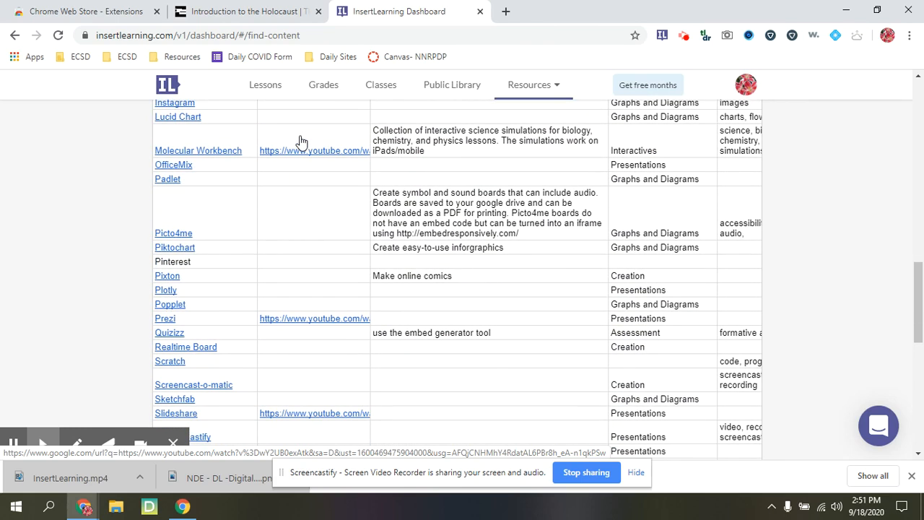
pyautogui.scroll(-3, 301, 142)
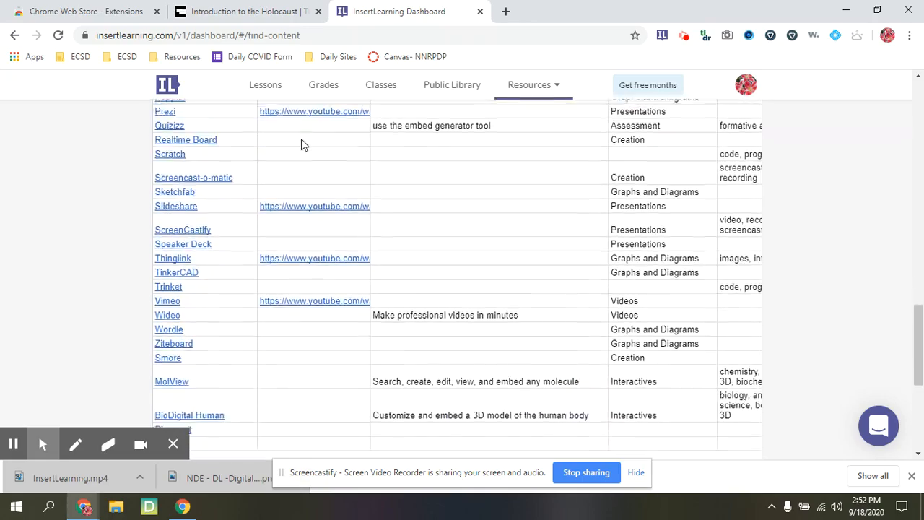
pyautogui.scroll(-1, 301, 142)
pyautogui.scroll(11, 303, 145)
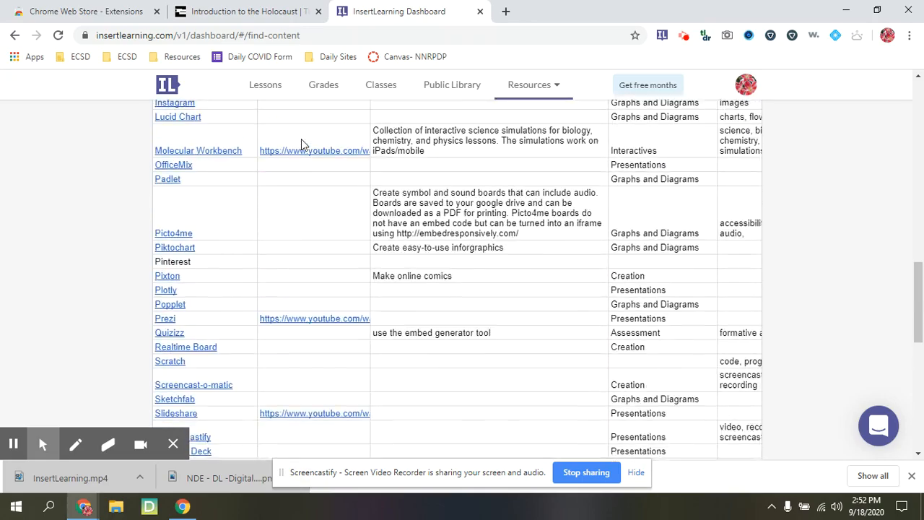
pyautogui.scroll(5, 302, 144)
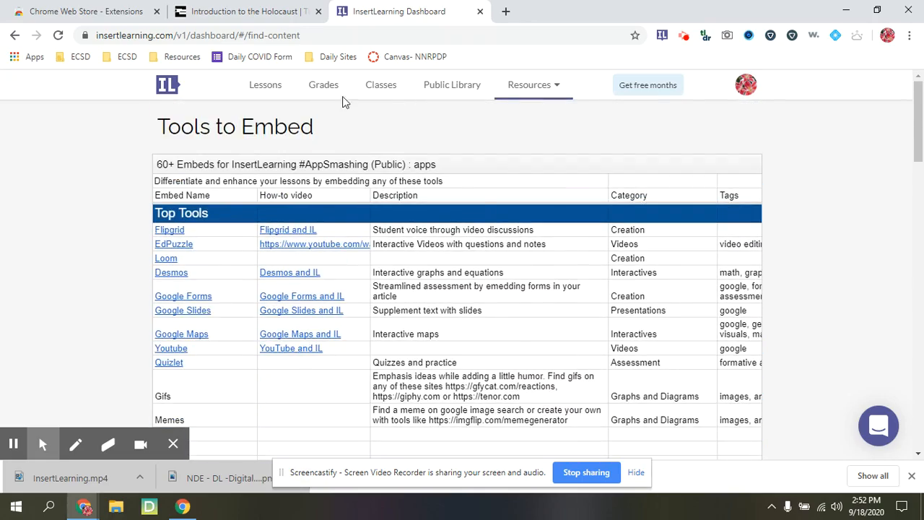
pyautogui.click(124, 6)
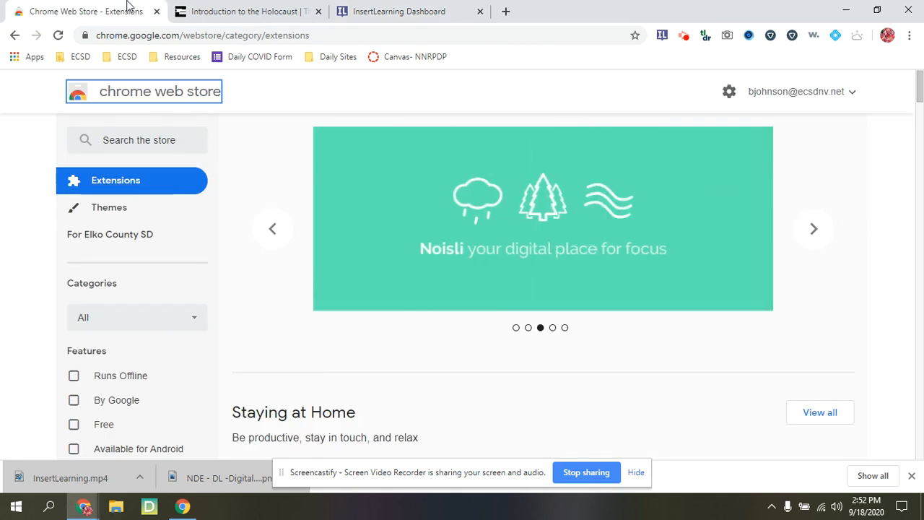
# Step: Search the store for 'insert learning', then switch to the Introduction to the Holocaust article
pyautogui.click(133, 142)
pyautogui.write('ins')
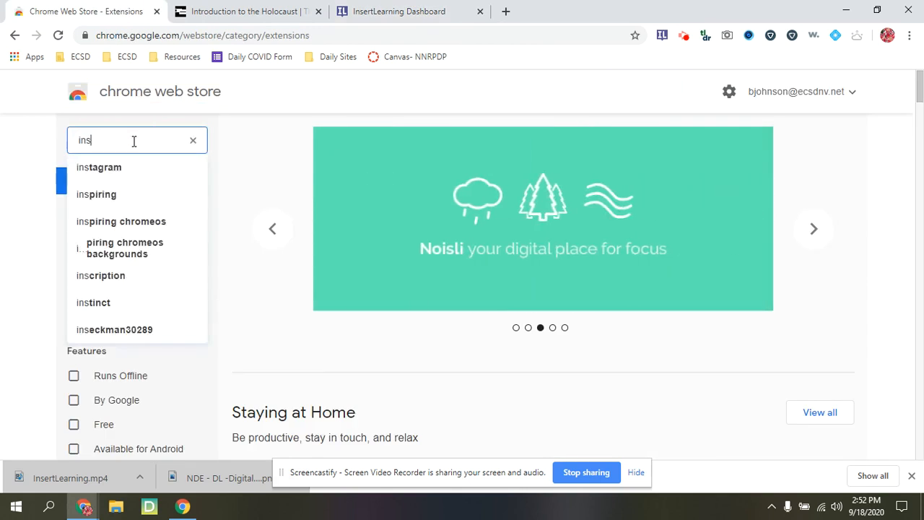
pyautogui.write('ert learning')
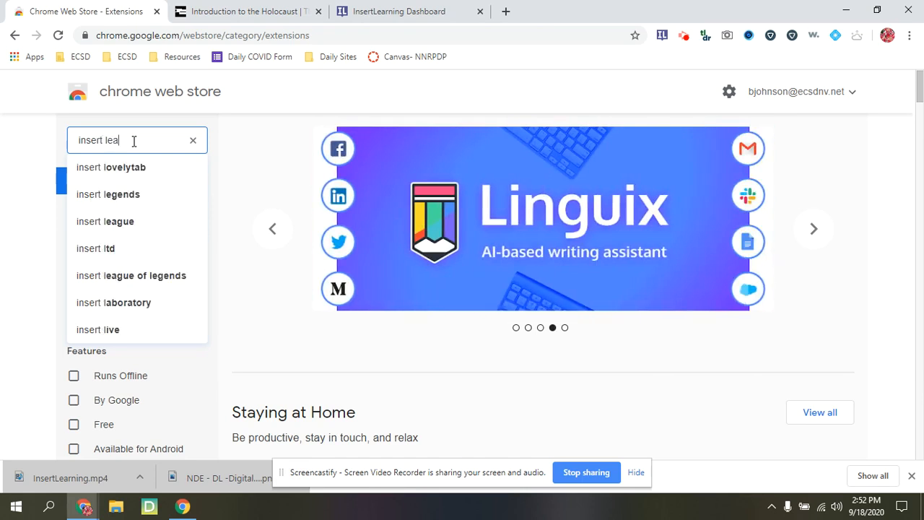
pyautogui.press('Return')
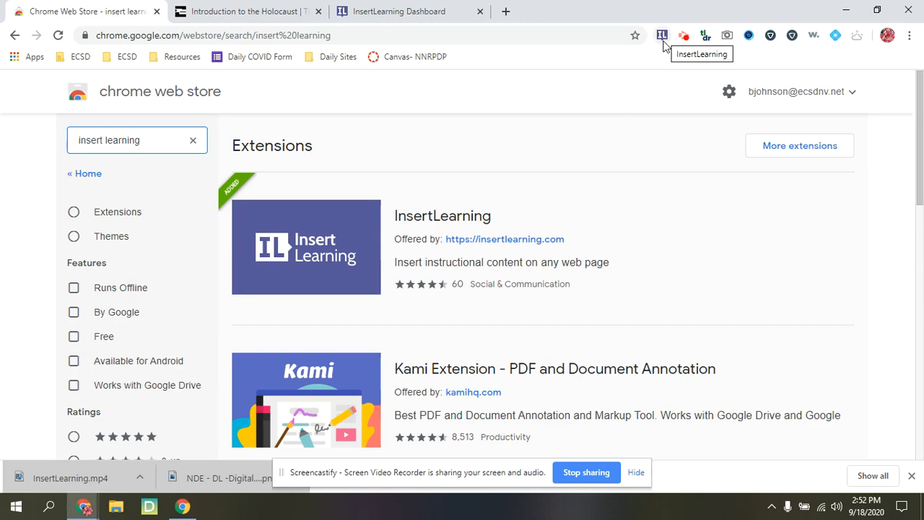
pyautogui.click(266, 16)
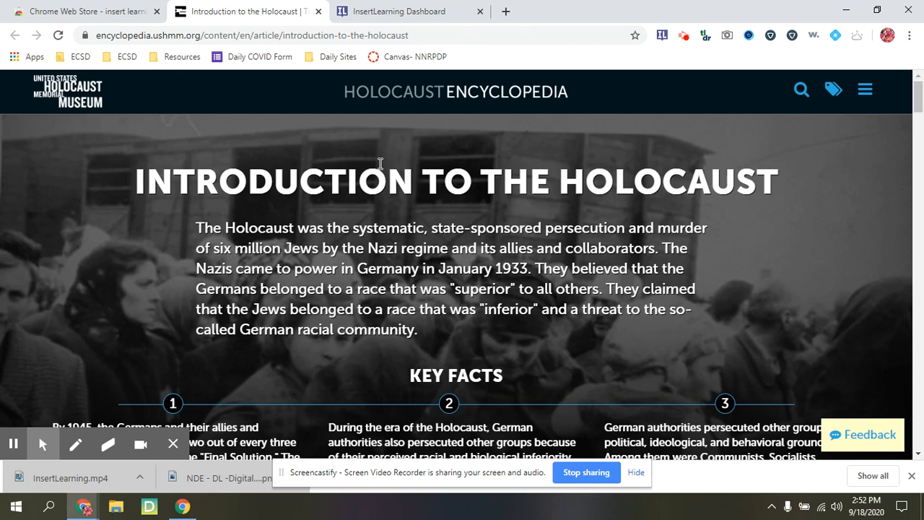
# Step: Turn on InsertLearning to reveal the highlighted introduction and 'Define the Holocaust' question
pyautogui.scroll(-4, 380, 163)
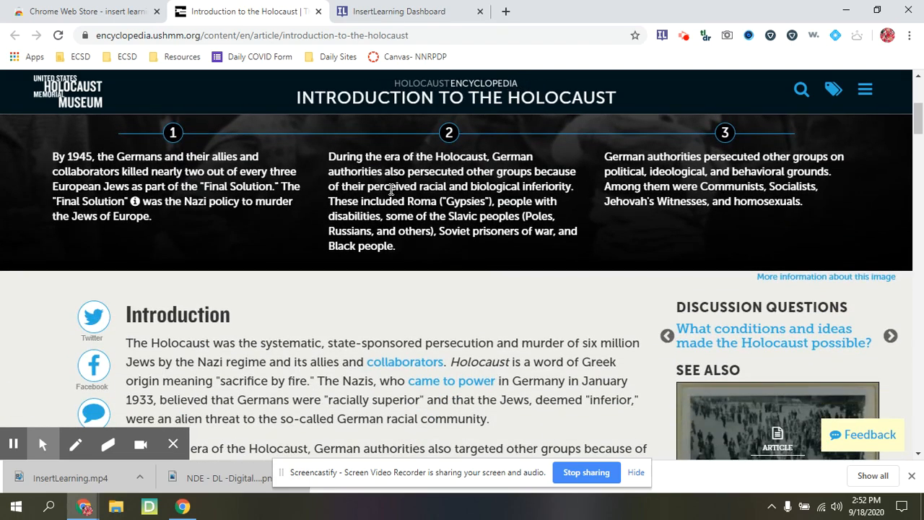
pyautogui.scroll(4, 391, 189)
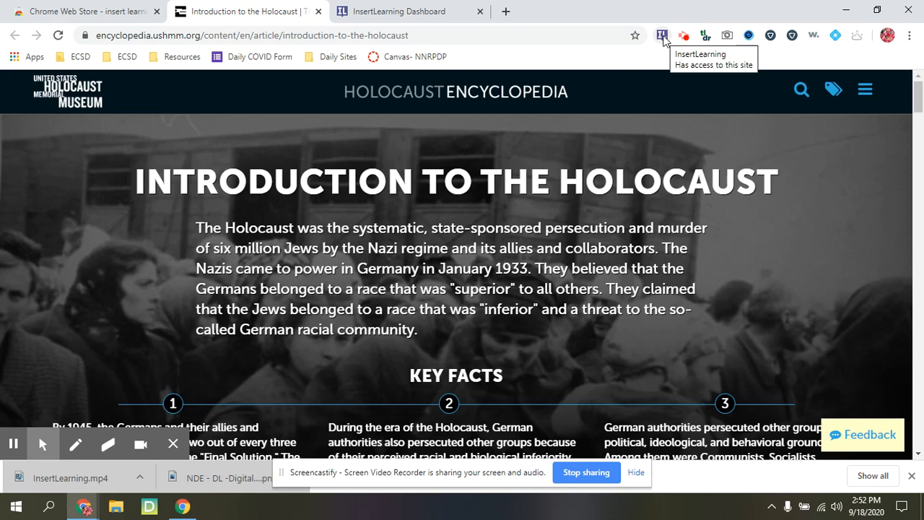
pyautogui.click(663, 36)
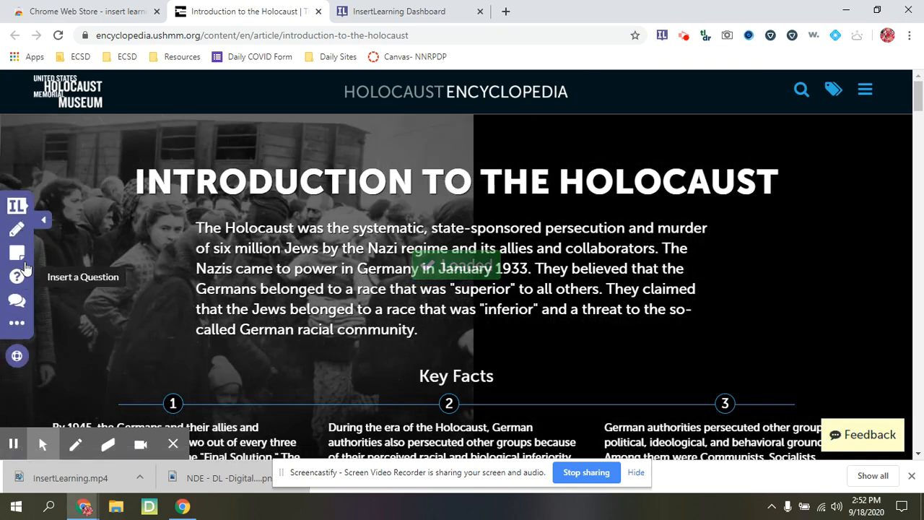
pyautogui.scroll(-8, 16, 249)
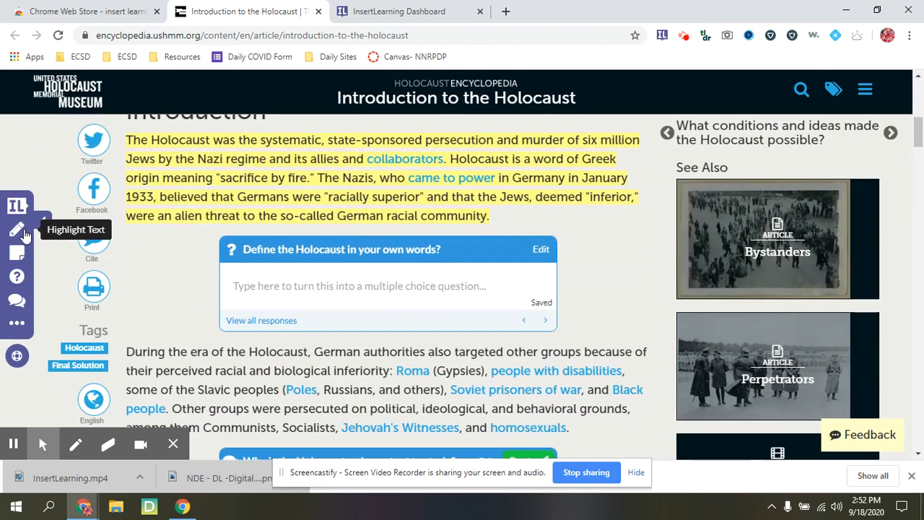
pyautogui.click(17, 231)
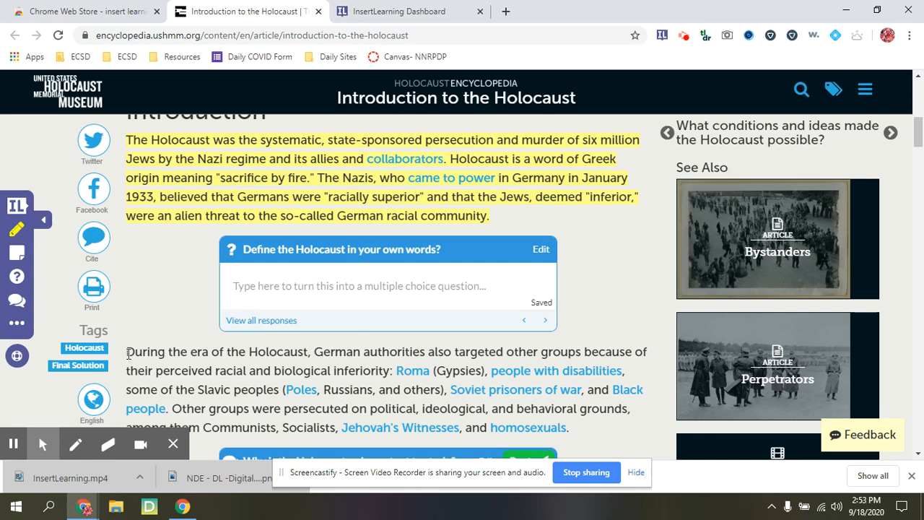
# Step: Highlight the paragraph beginning 'During the era of the Holocaust' in yellow
pyautogui.moveTo(127, 353); pyautogui.dragTo(587, 428)
pyautogui.scroll(-1, 585, 428)
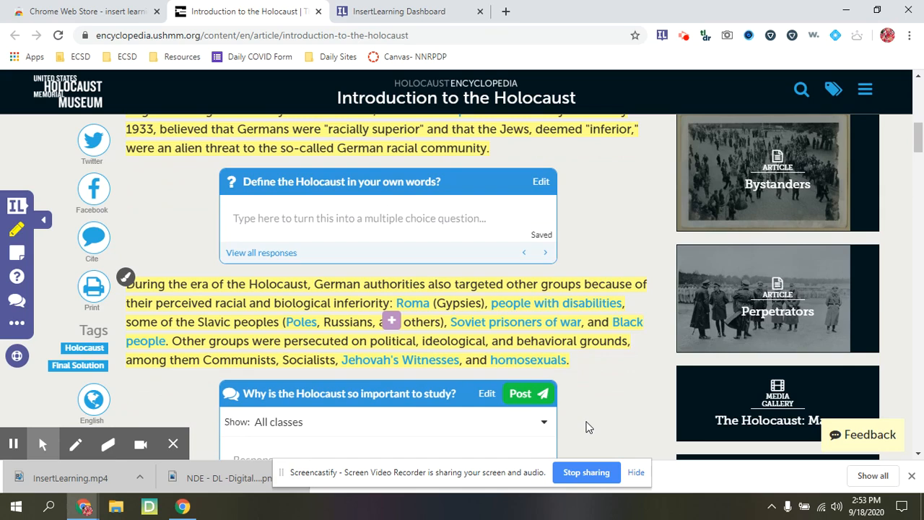
pyautogui.scroll(-1, 585, 426)
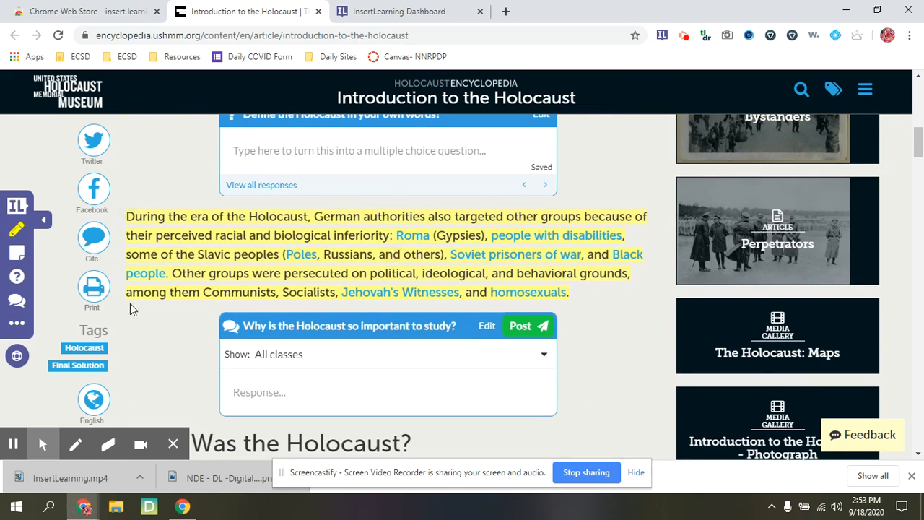
pyautogui.click(18, 258)
pyautogui.scroll(3, 207, 221)
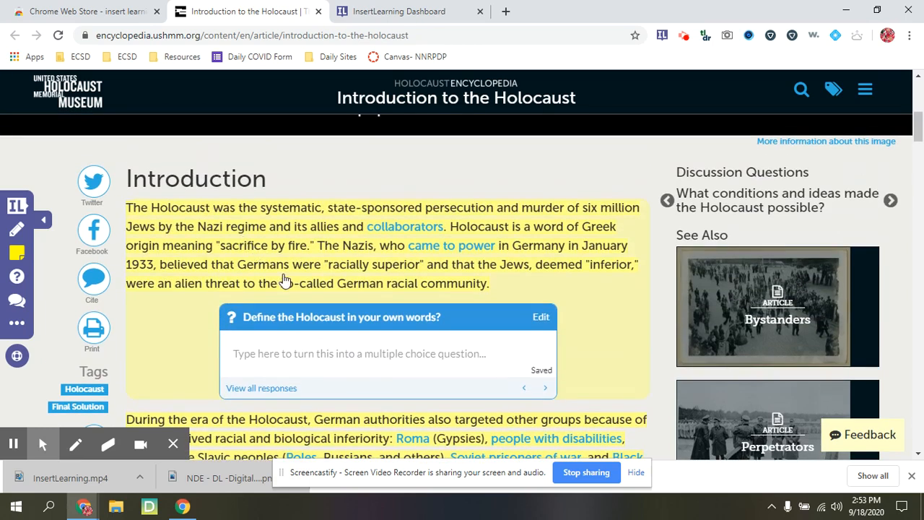
# Step: Place a sticky note below the 'Define the Holocaust in your own words?' question
pyautogui.click(285, 280)
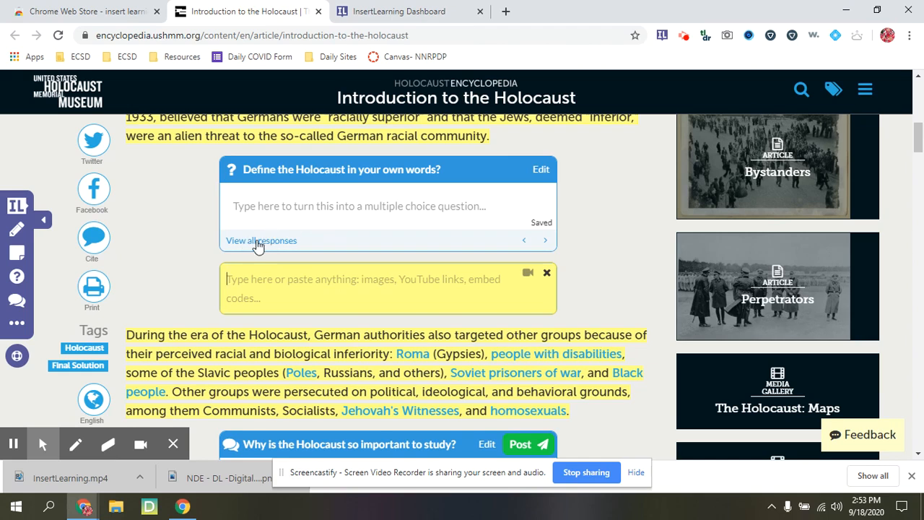
pyautogui.scroll(-2, 259, 241)
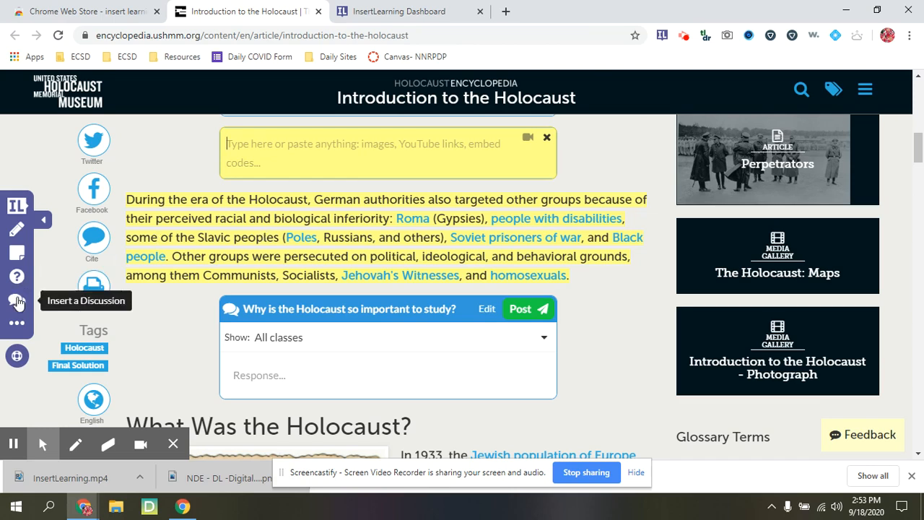
pyautogui.scroll(-1, 259, 323)
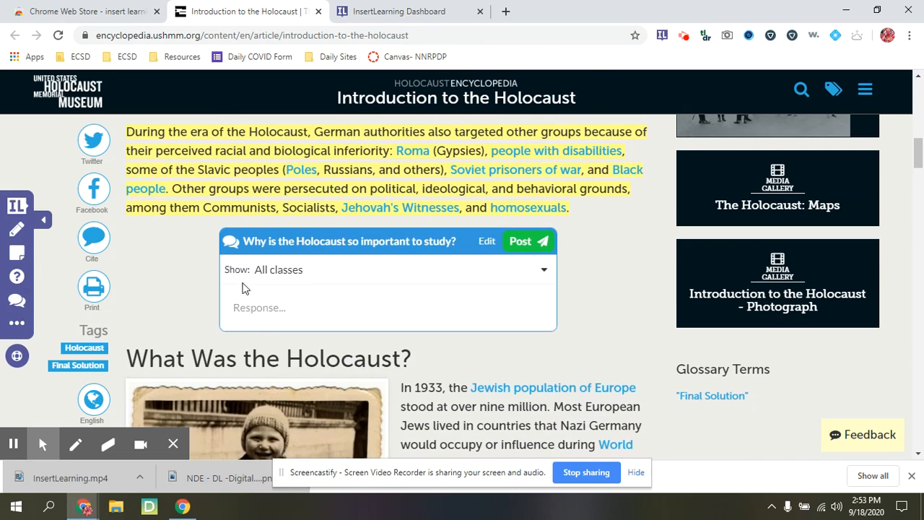
# Step: Try the class filter and Response box on the 'Why is the Holocaust so important to study?' discussion
pyautogui.click(301, 278)
pyautogui.click(310, 275)
pyautogui.click(264, 306)
pyautogui.scroll(-1, 264, 302)
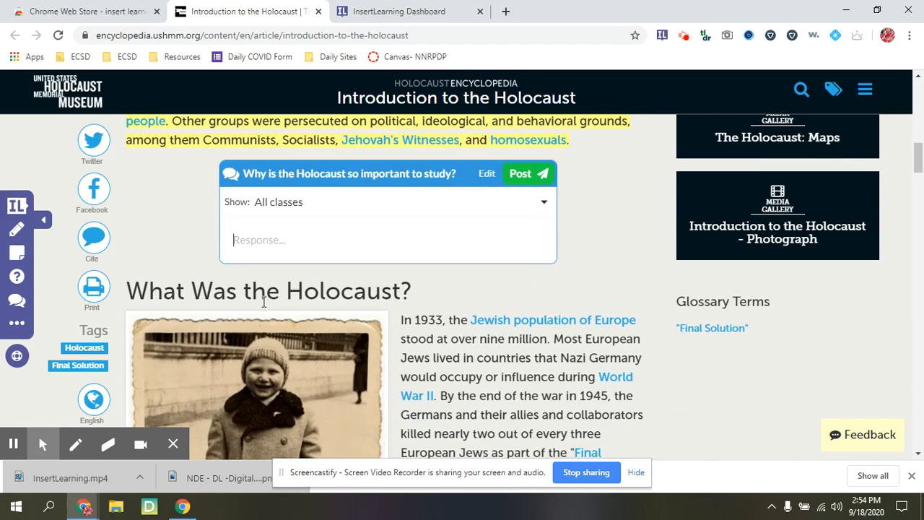
pyautogui.scroll(3, 445, 238)
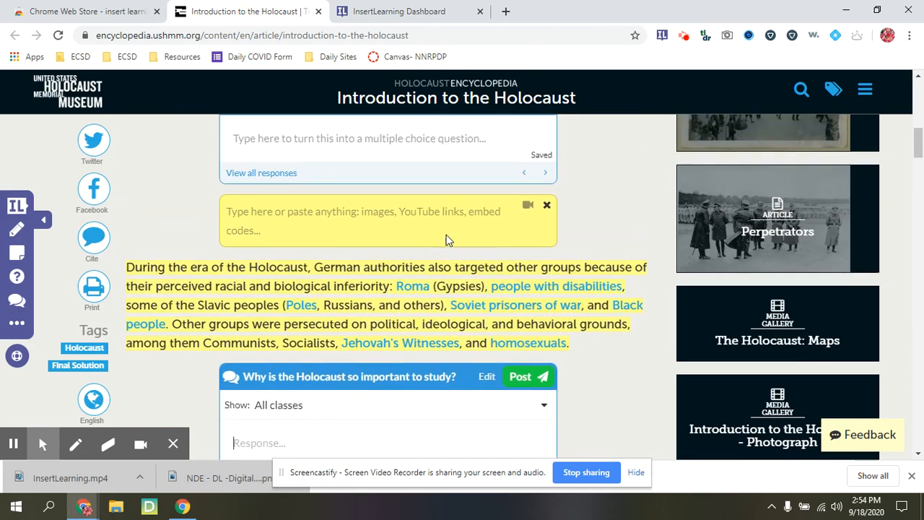
pyautogui.scroll(-4, 447, 236)
pyautogui.scroll(-4, 525, 253)
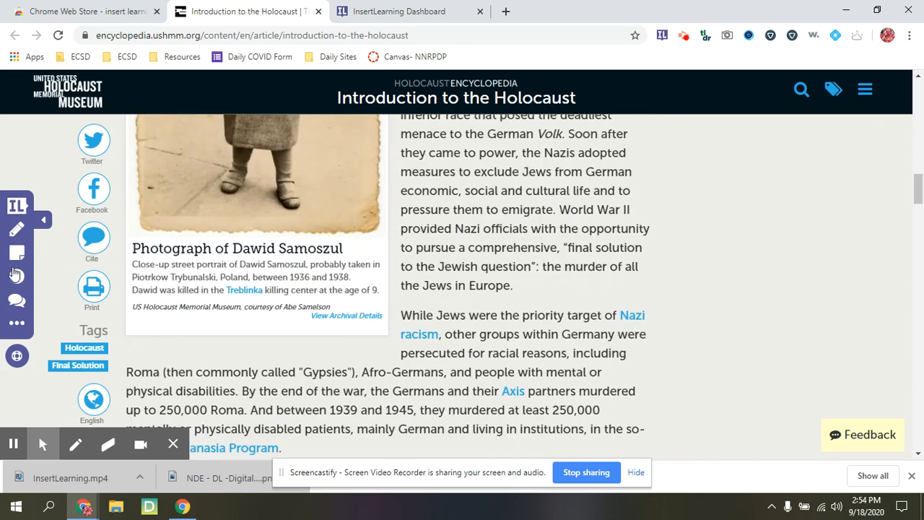
# Step: Preview the lesson as a student, resume teacher view, then go to the dashboard
pyautogui.click(13, 326)
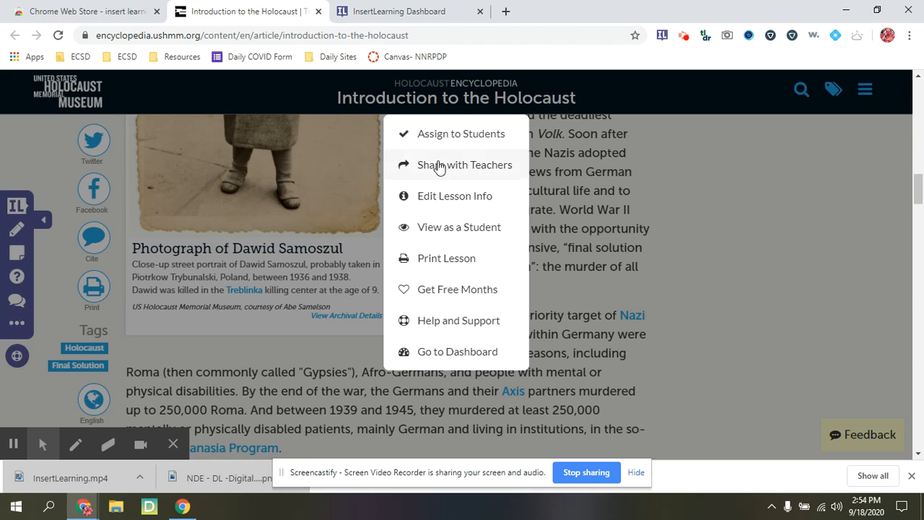
pyautogui.click(441, 231)
pyautogui.scroll(5, 394, 283)
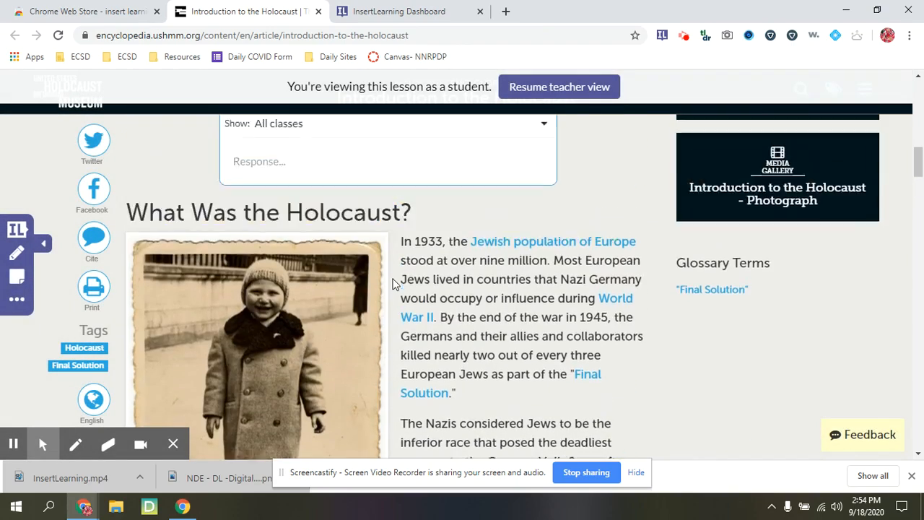
pyautogui.scroll(5, 394, 283)
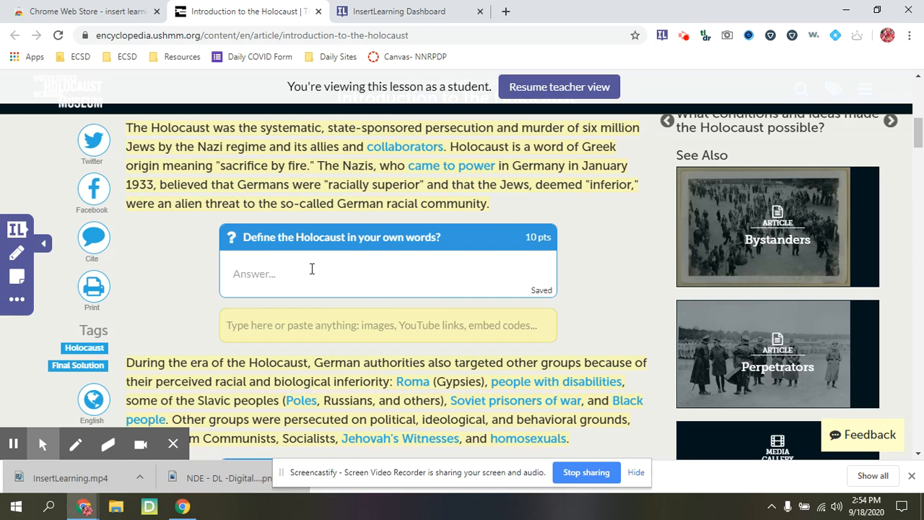
pyautogui.click(535, 88)
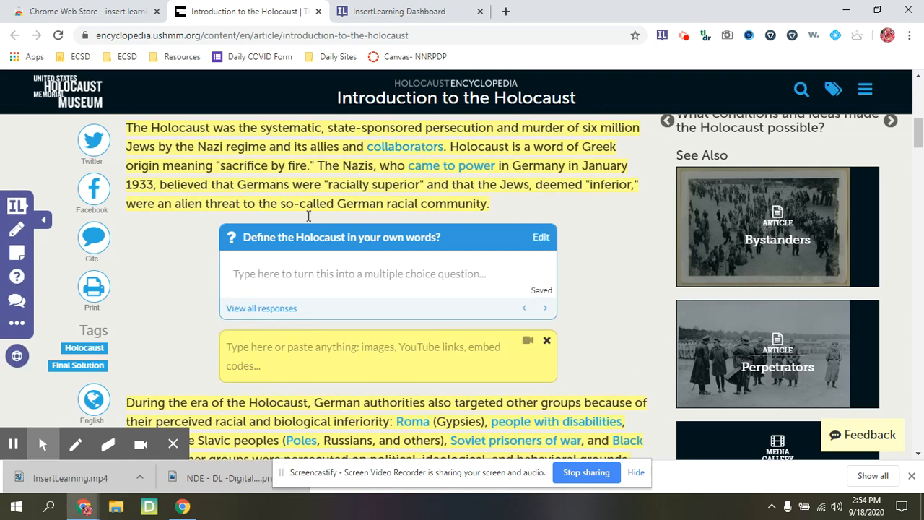
pyautogui.click(17, 323)
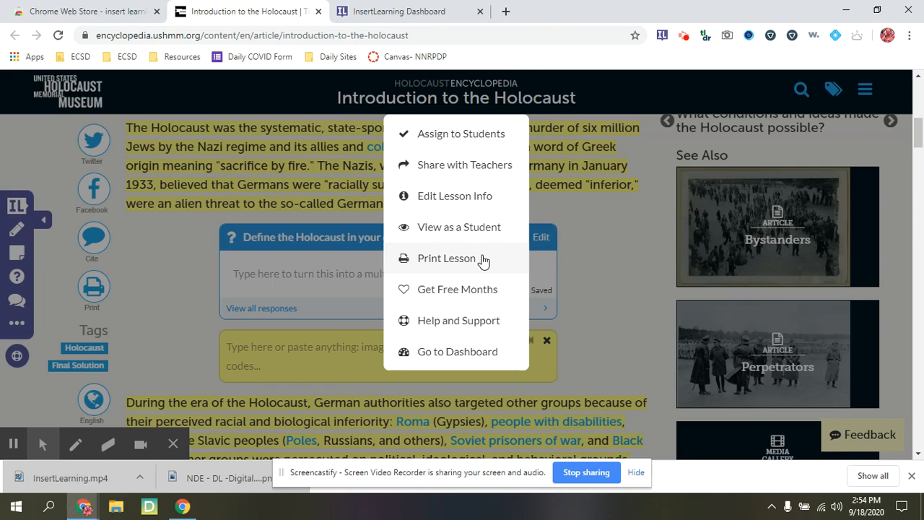
pyautogui.click(469, 355)
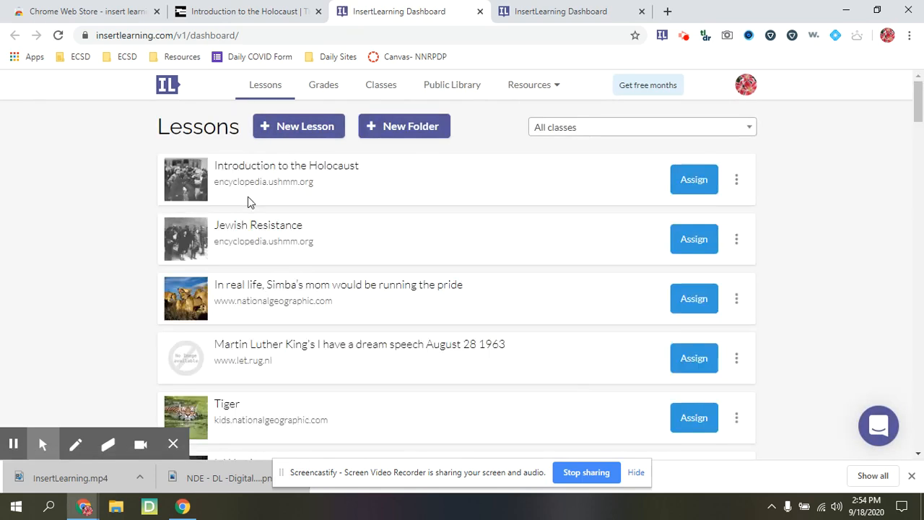
pyautogui.scroll(-6, 357, 295)
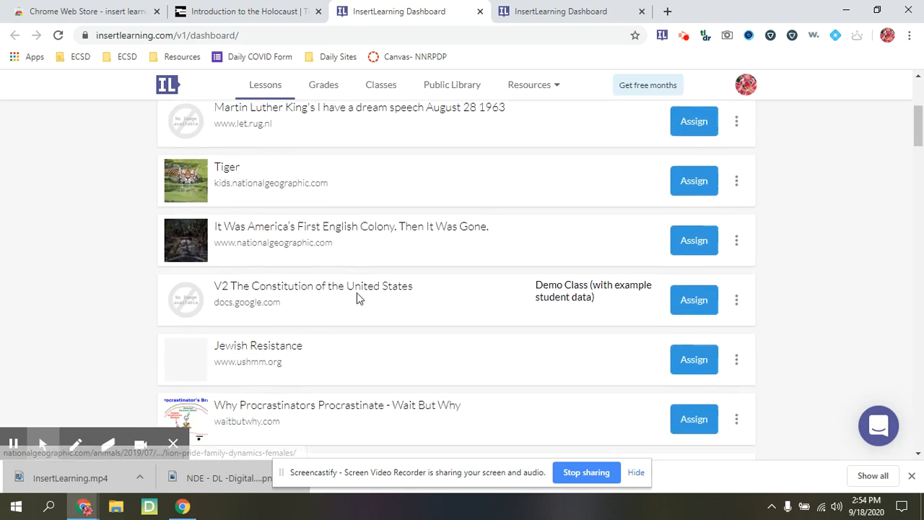
pyautogui.scroll(-5, 356, 297)
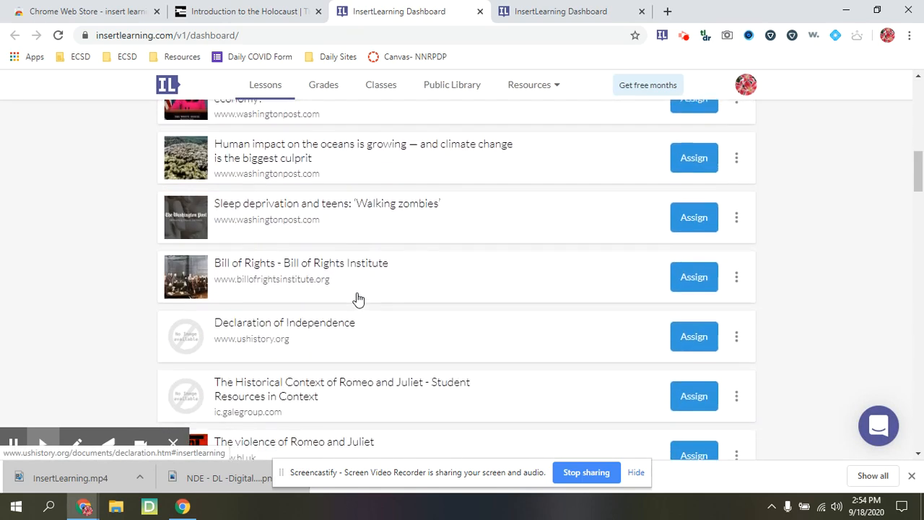
pyautogui.scroll(11, 357, 292)
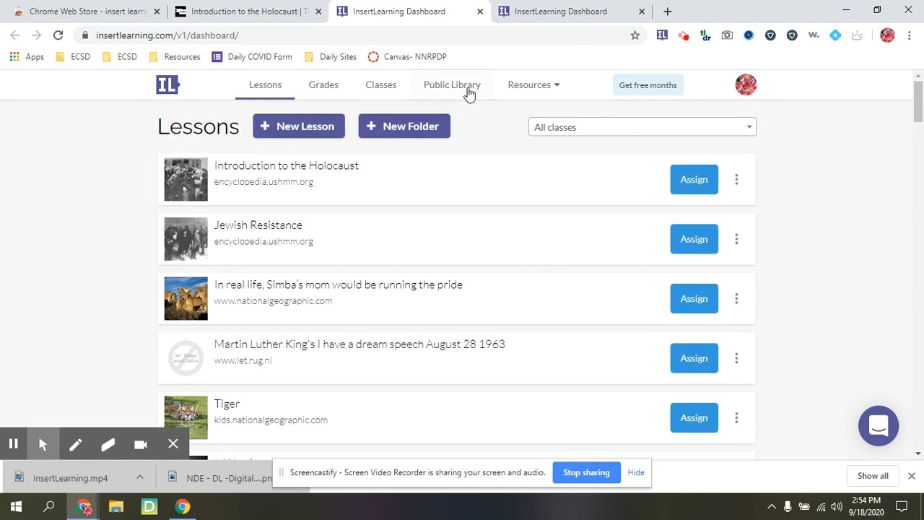
# Step: Move from the Grades page to the Classes list with lesson, student and teacher counts
pyautogui.click(322, 91)
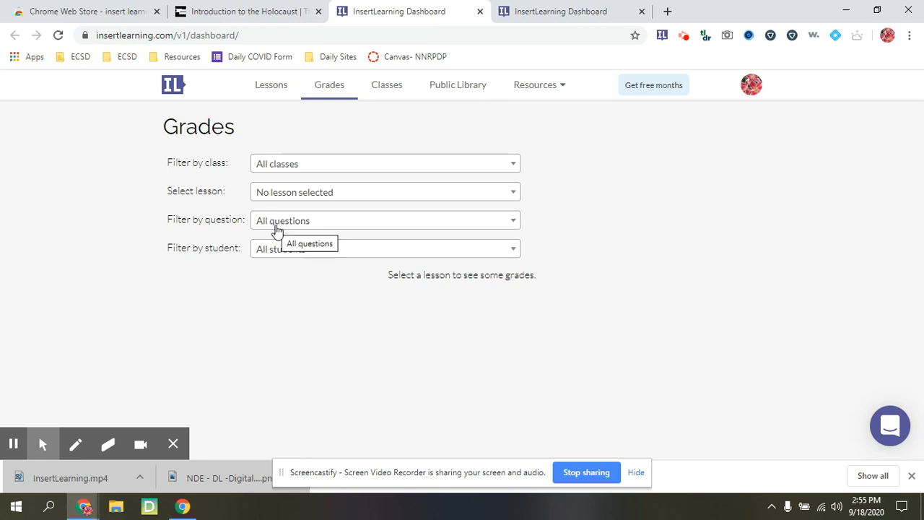
pyautogui.click(378, 94)
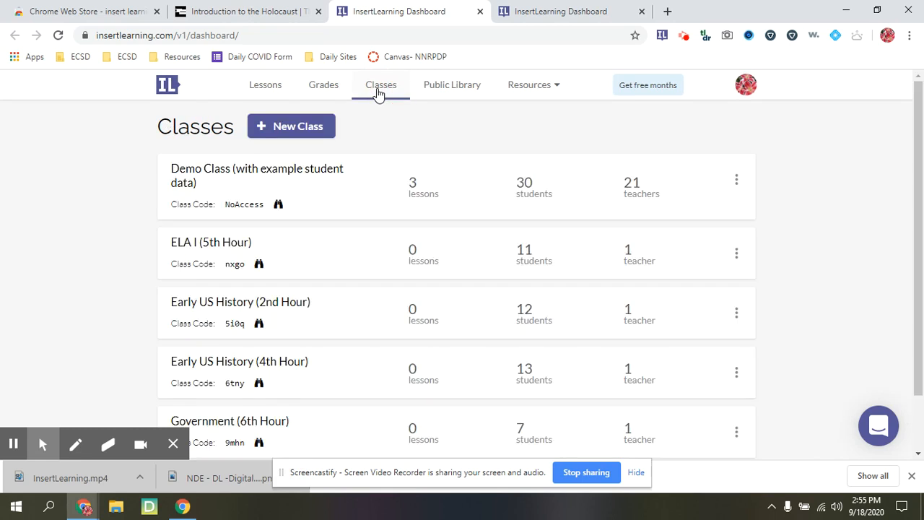
pyautogui.scroll(-1, 339, 206)
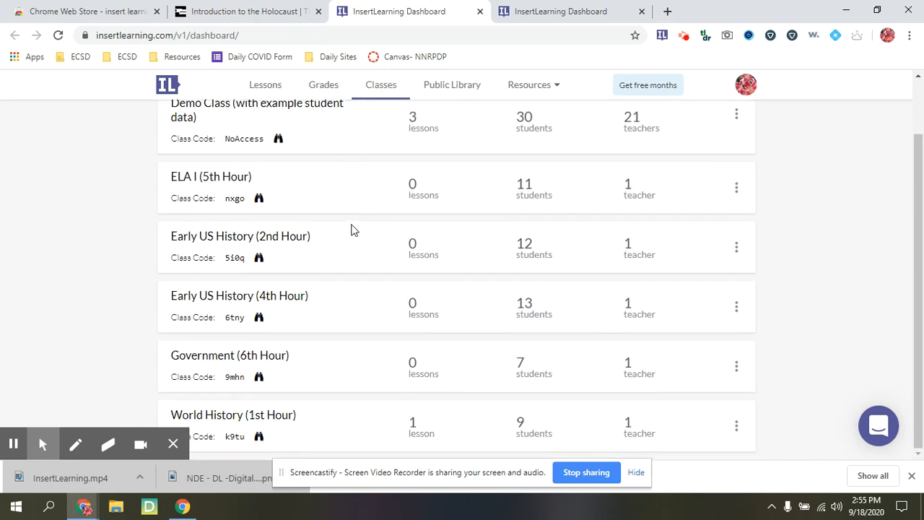
pyautogui.scroll(1, 353, 227)
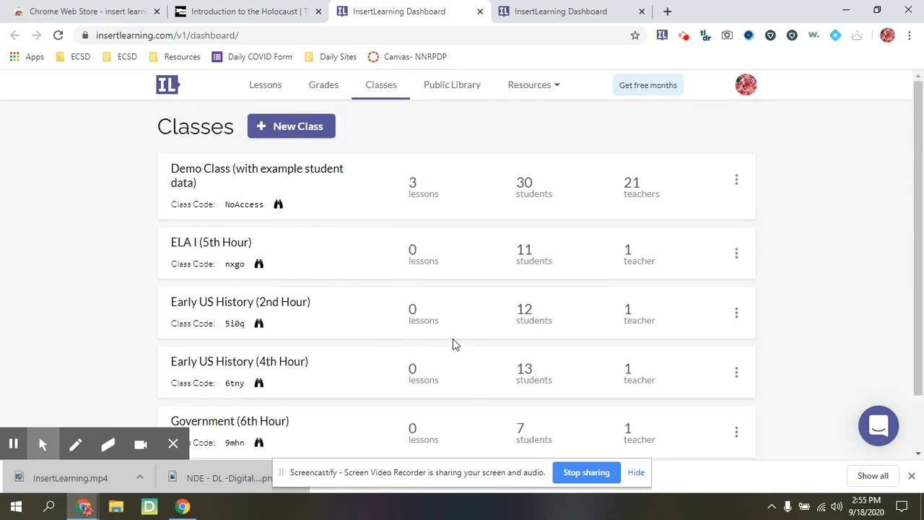
pyautogui.scroll(-1, 459, 341)
pyautogui.scroll(1, 457, 336)
pyautogui.click(302, 123)
pyautogui.click(309, 160)
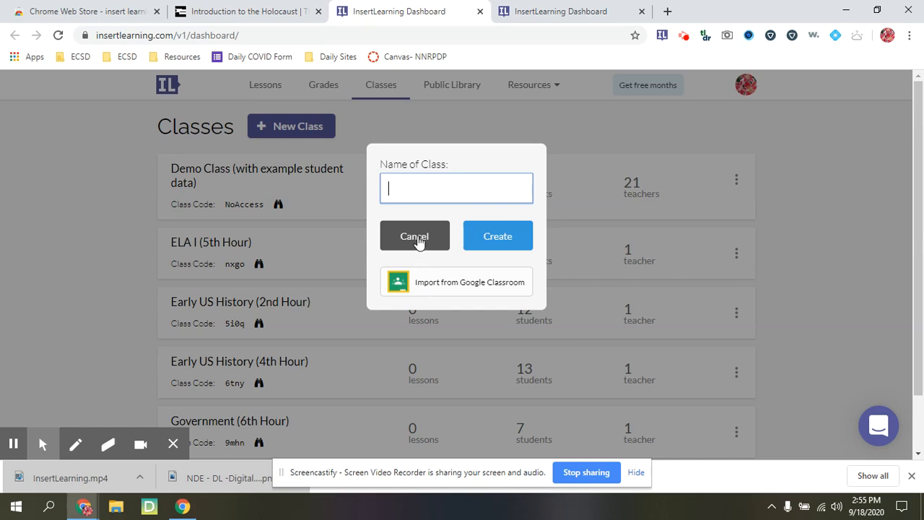
pyautogui.click(414, 237)
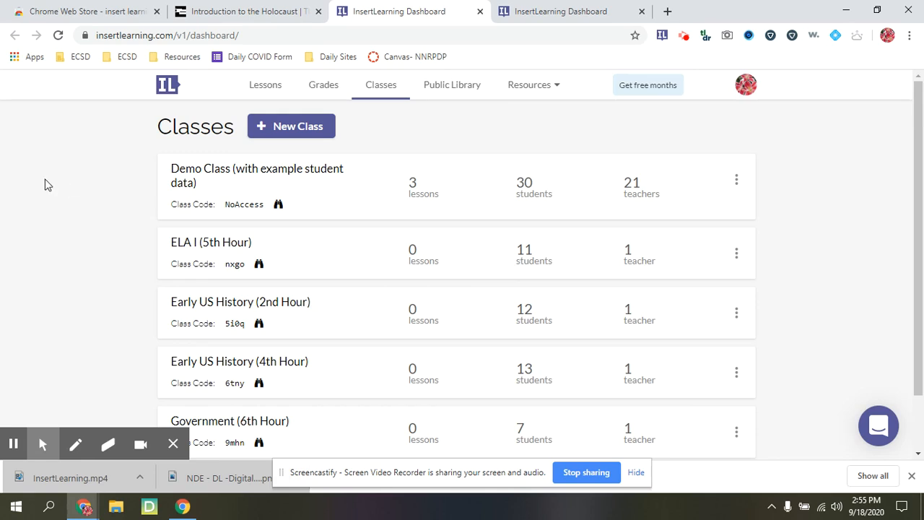